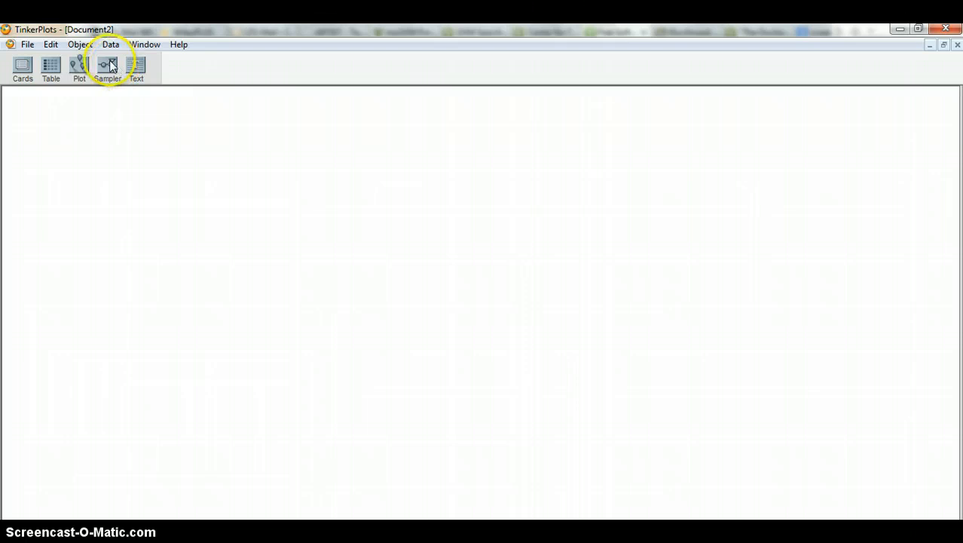
# Add a sampler to the empty document and set its draw count to 1
pyautogui.moveTo(110, 66)
pyautogui.mouseDown()
pyautogui.moveTo(150, 182)
pyautogui.moveTo(181, 211)
pyautogui.mouseUp()
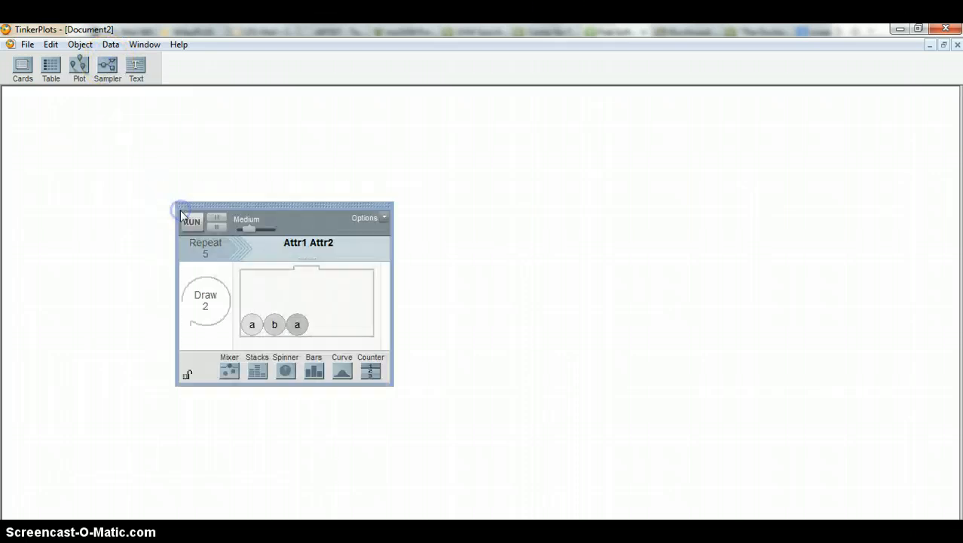
pyautogui.click(206, 306)
pyautogui.write('1')
pyautogui.press('Return')
pyautogui.click(279, 302)
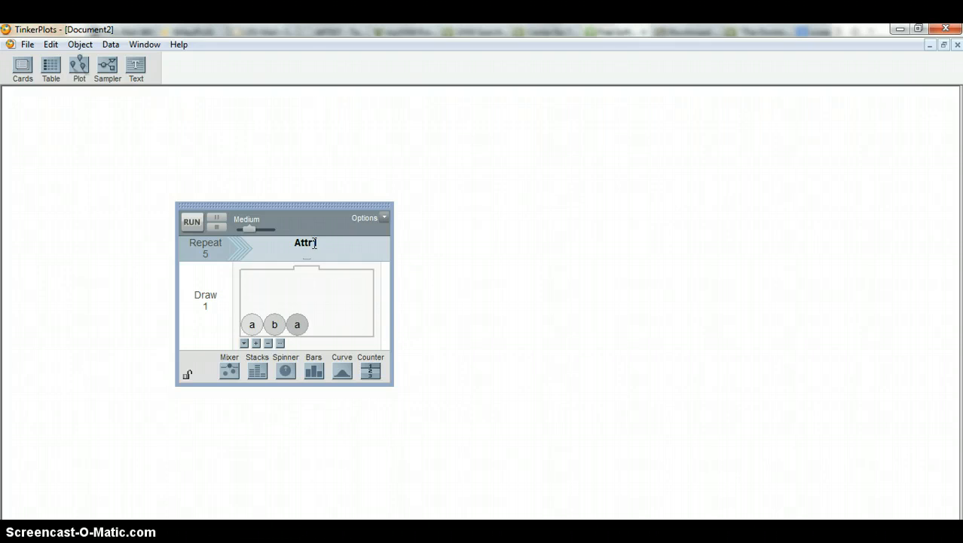
# Rename the sampler's attribute as FreeThrow
pyautogui.click(315, 242)
pyautogui.write('Fr')
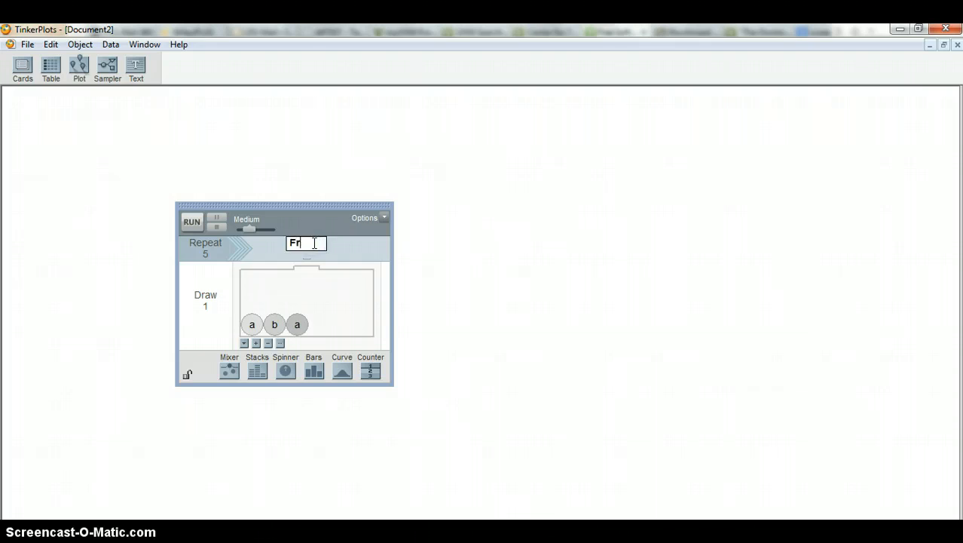
pyautogui.write('eeThrow')
pyautogui.press('Return')
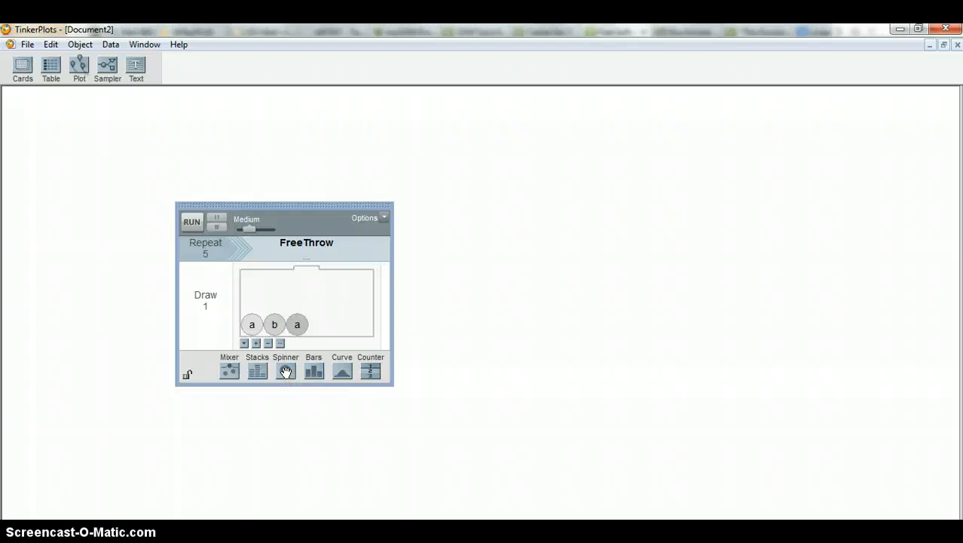
# Replace the mixer with a spinner and label its larger sector "make" and its smaller sector "miss"
pyautogui.moveTo(286, 371); pyautogui.dragTo(288, 338)
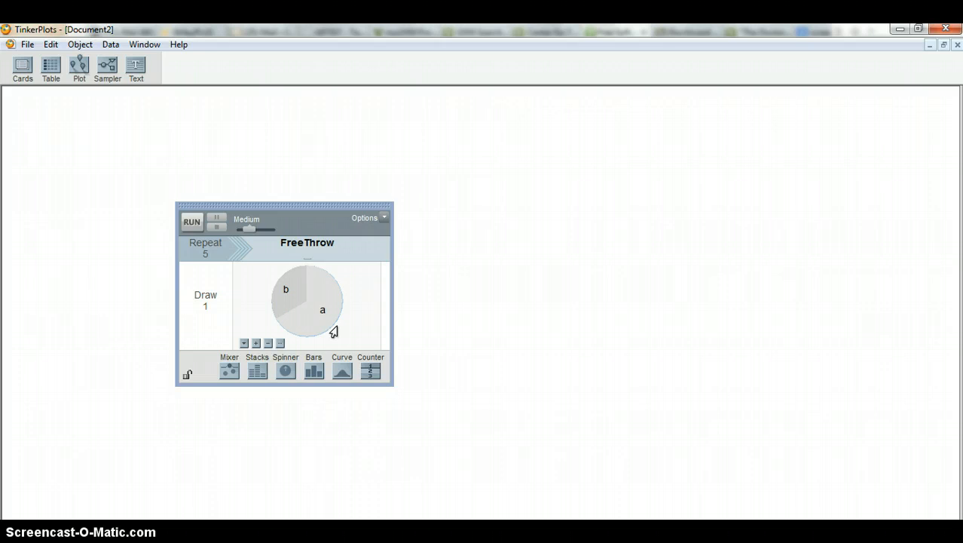
pyautogui.click(322, 310)
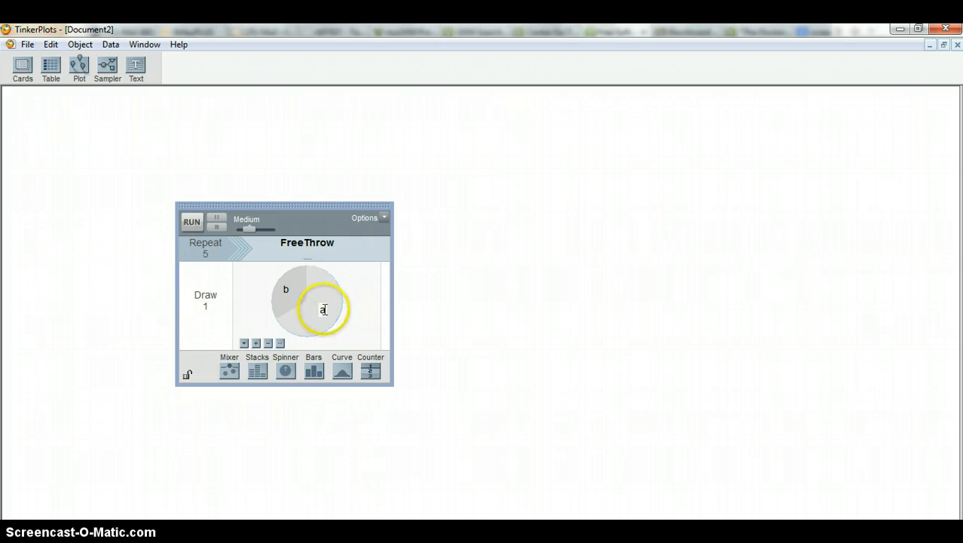
pyautogui.write('make')
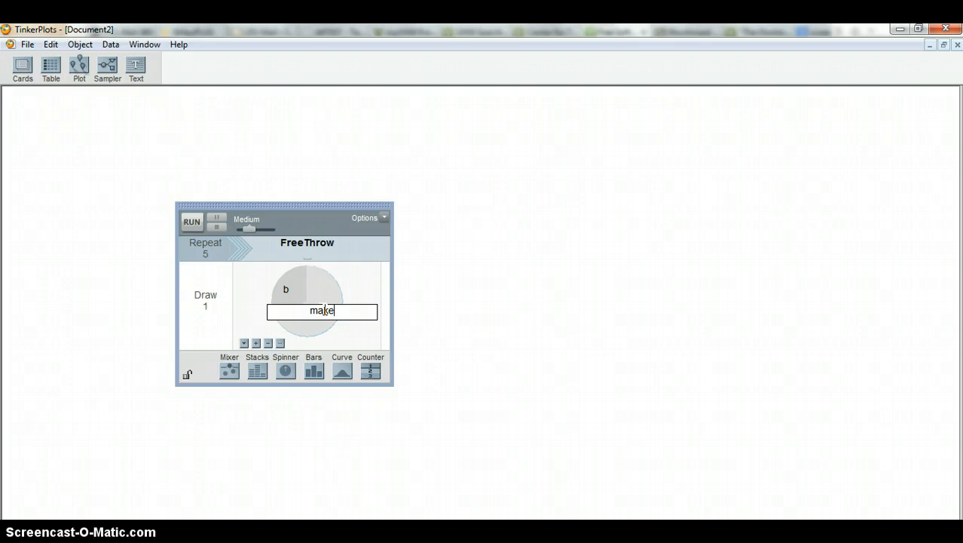
pyautogui.click(286, 290)
pyautogui.click(286, 289)
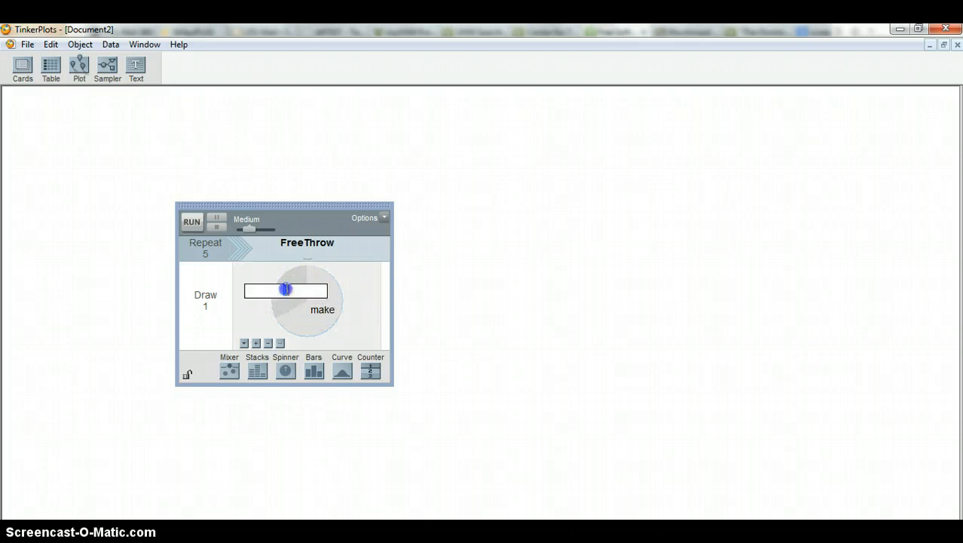
pyautogui.write('miss')
pyautogui.click(345, 334)
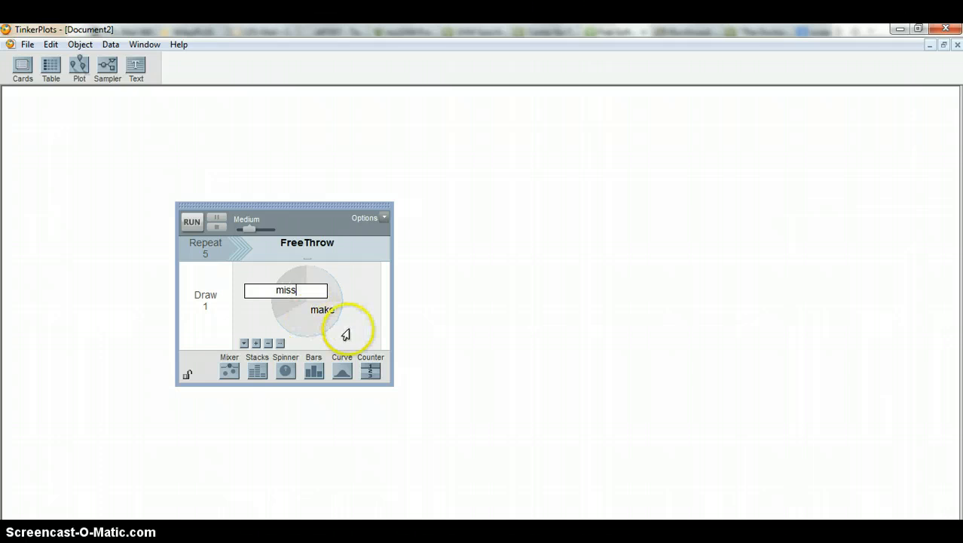
pyautogui.click(345, 334)
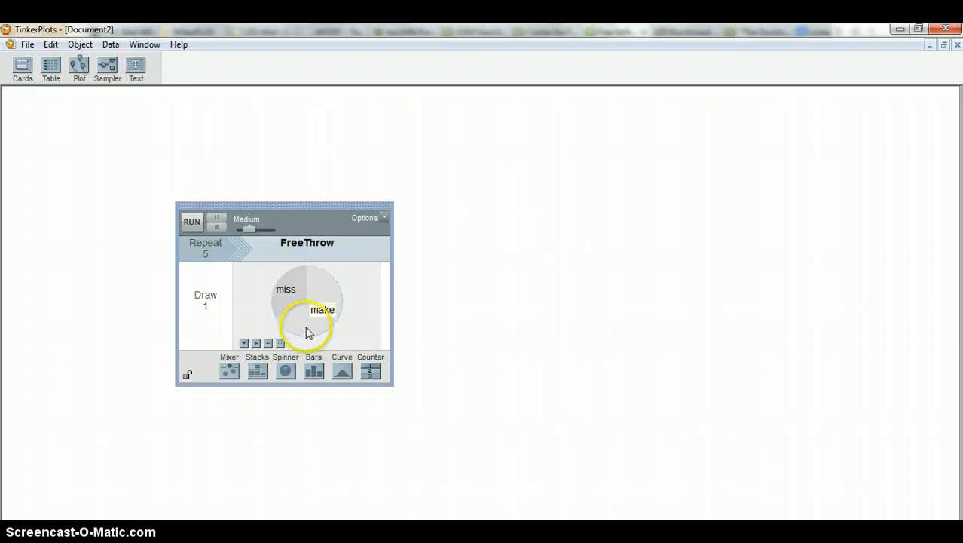
# Show percentages on the spinner and set the make sector to 58%
pyautogui.click(243, 343)
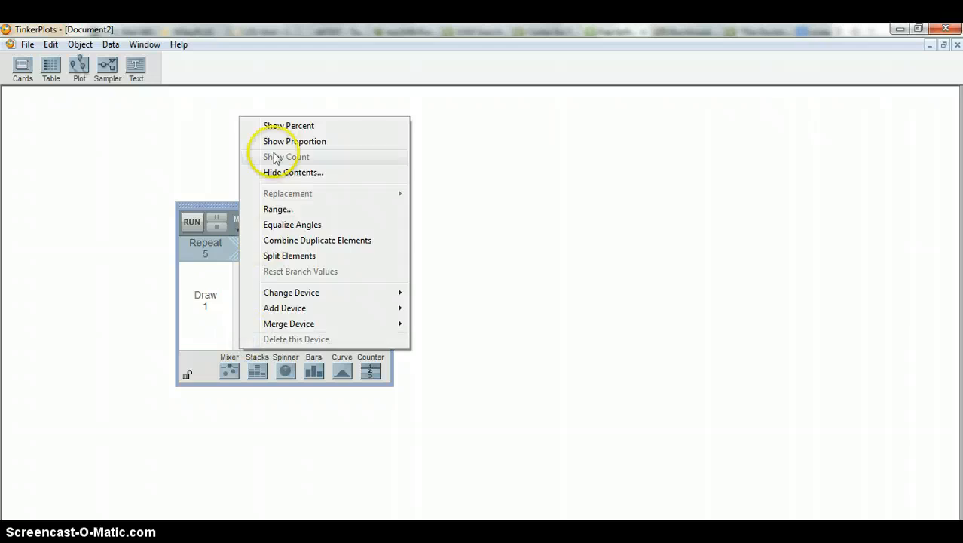
pyautogui.click(276, 127)
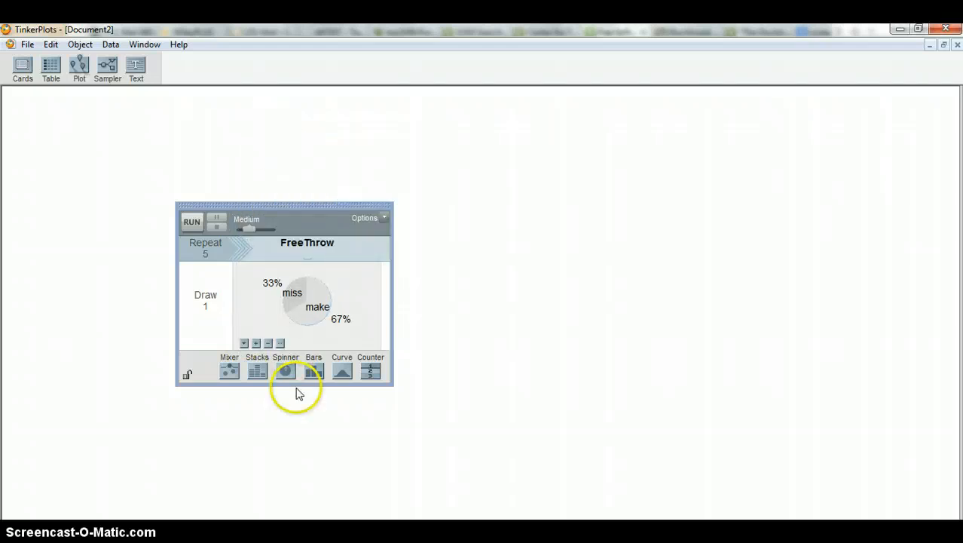
pyautogui.click(340, 318)
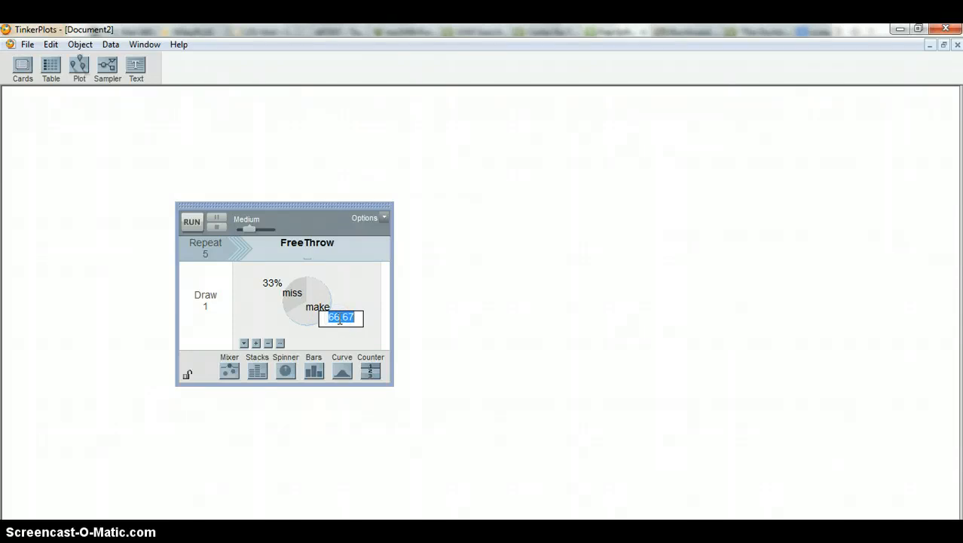
pyautogui.write('58')
pyautogui.press('Return')
pyautogui.click(340, 318)
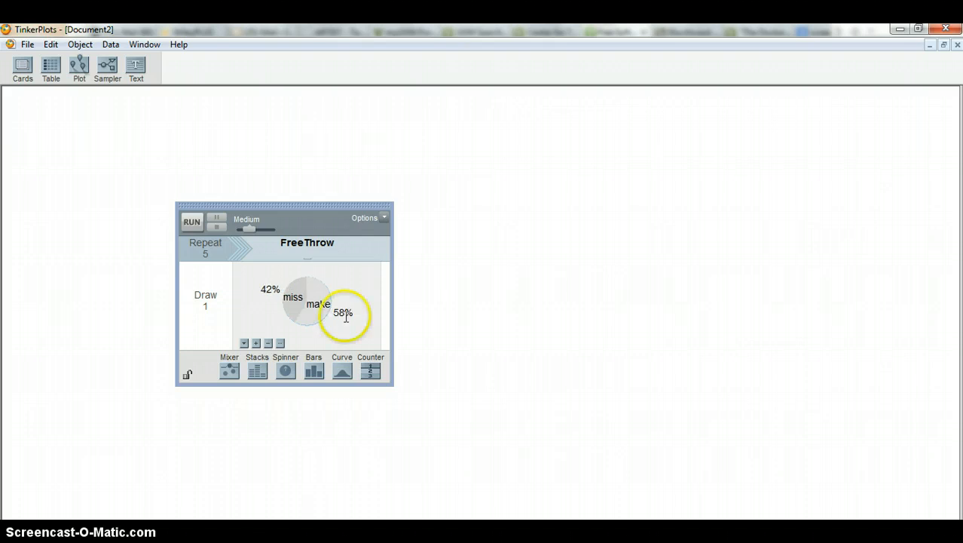
pyautogui.click(270, 291)
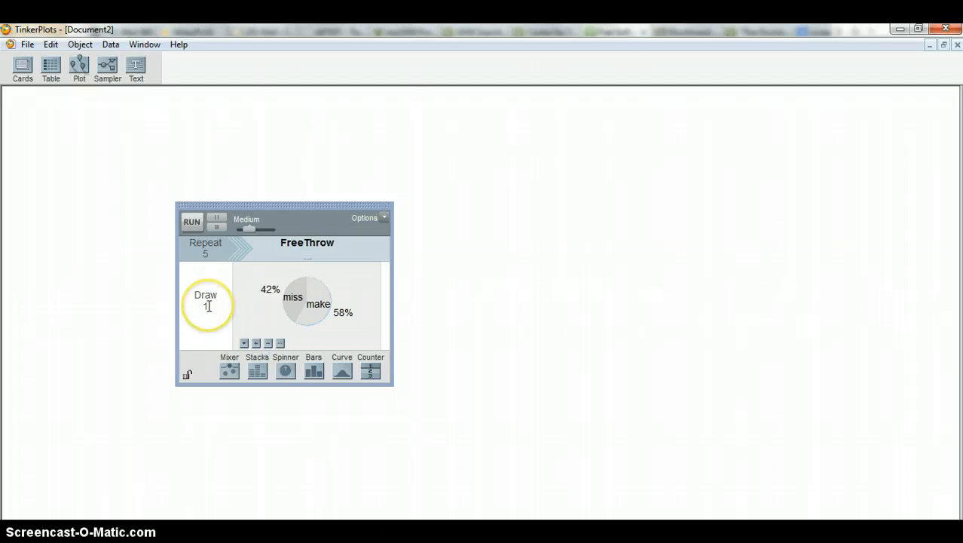
# Set the sampler's repeat count to 10 and its run speed to Fastest
pyautogui.click(206, 254)
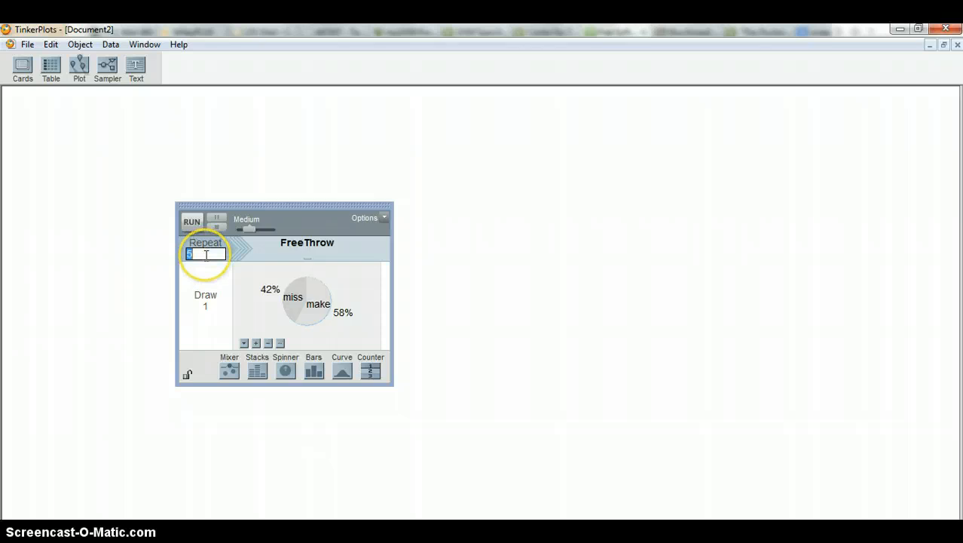
pyautogui.write('10')
pyautogui.click(158, 283)
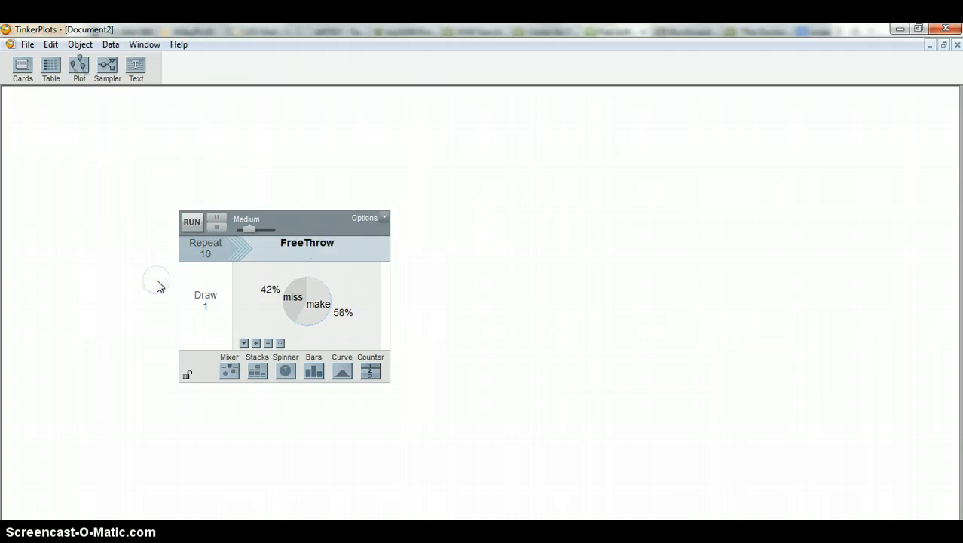
pyautogui.click(247, 228)
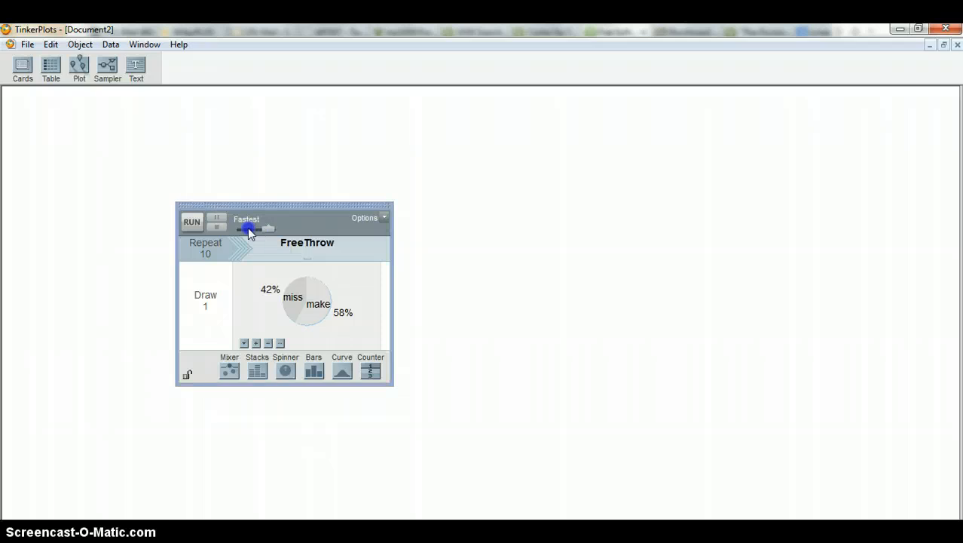
pyautogui.moveTo(247, 228); pyautogui.dragTo(273, 229)
# Run the sampler and resize the results table, narrower and taller, to fit all ten rows
pyautogui.click(190, 222)
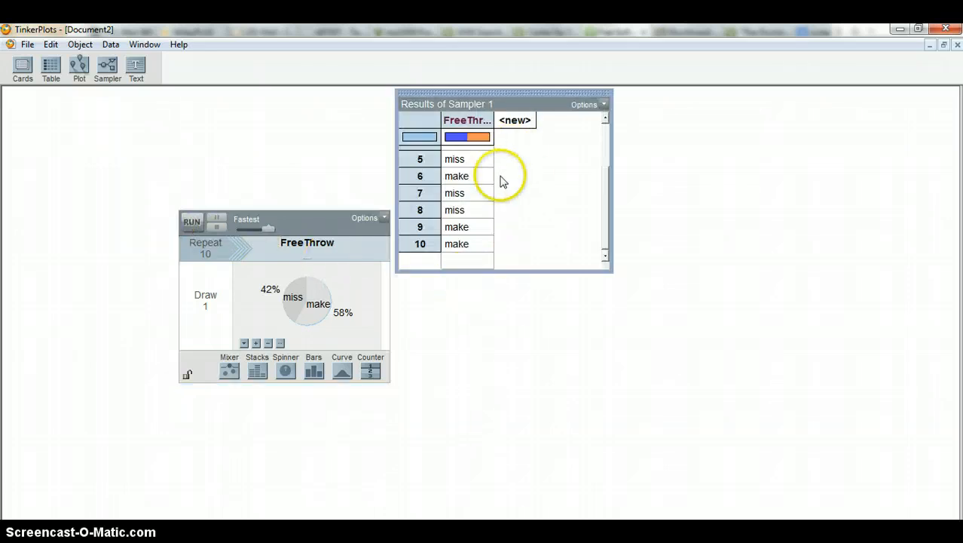
pyautogui.doubleClick(607, 270)
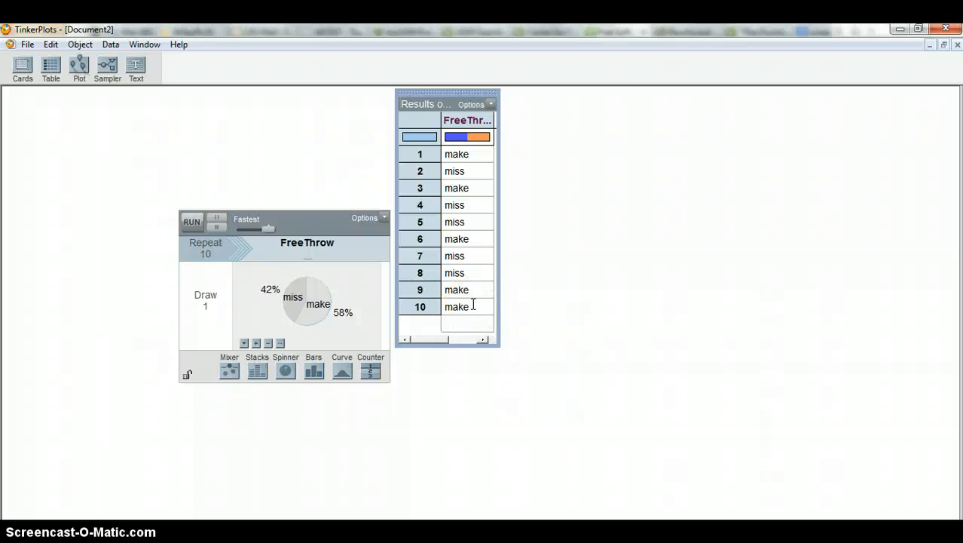
# Add a plot of the FreeThrow results beside the table and separate its cases horizontally into miss and make
pyautogui.click(469, 122)
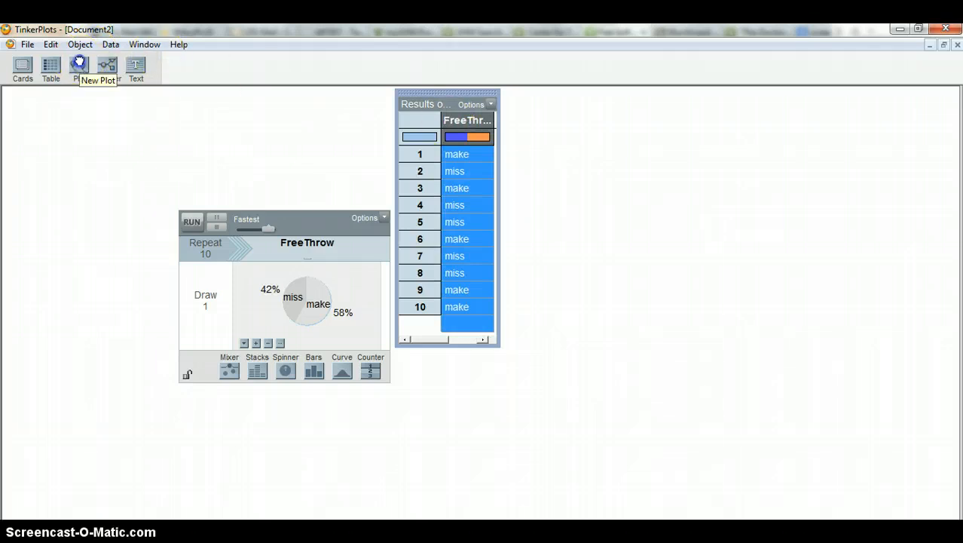
pyautogui.moveTo(80, 65); pyautogui.dragTo(522, 96)
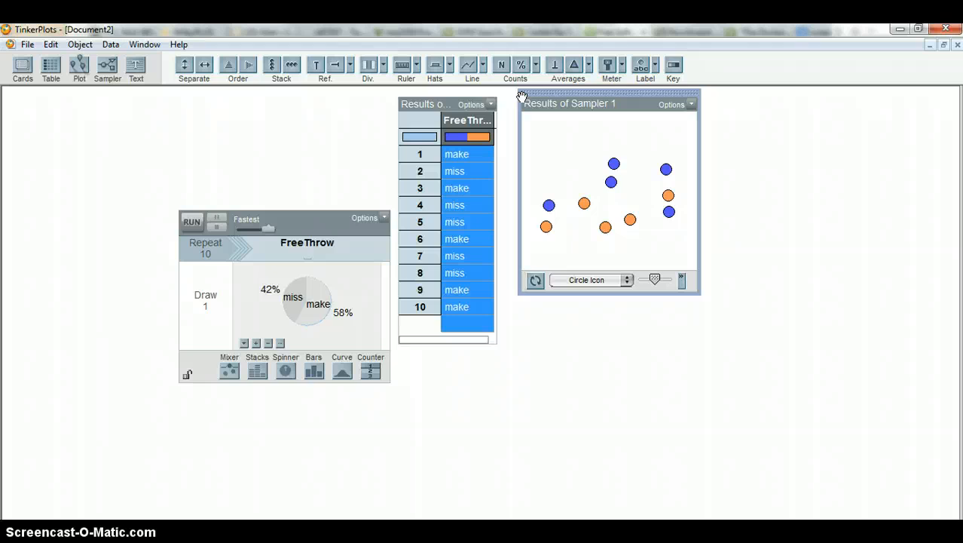
pyautogui.click(549, 205)
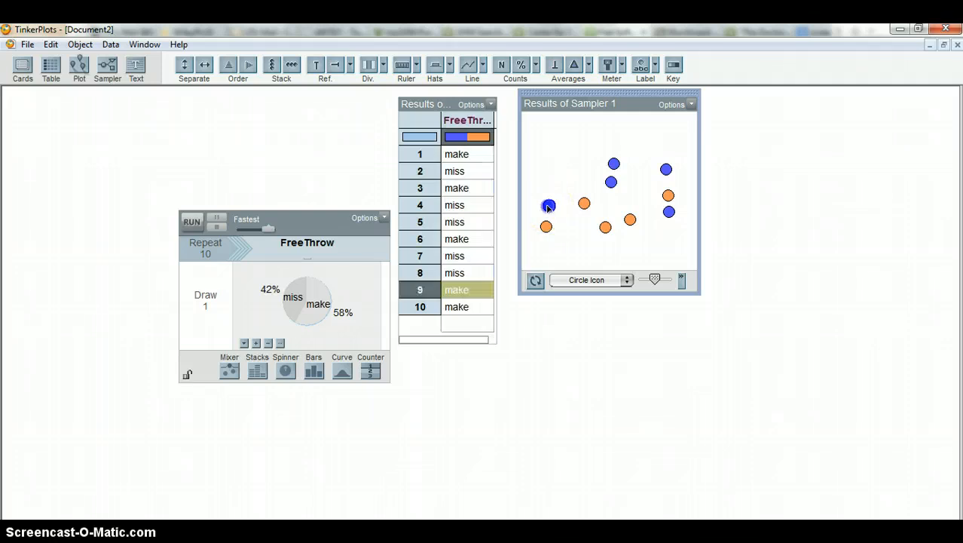
pyautogui.moveTo(549, 205); pyautogui.dragTo(613, 185)
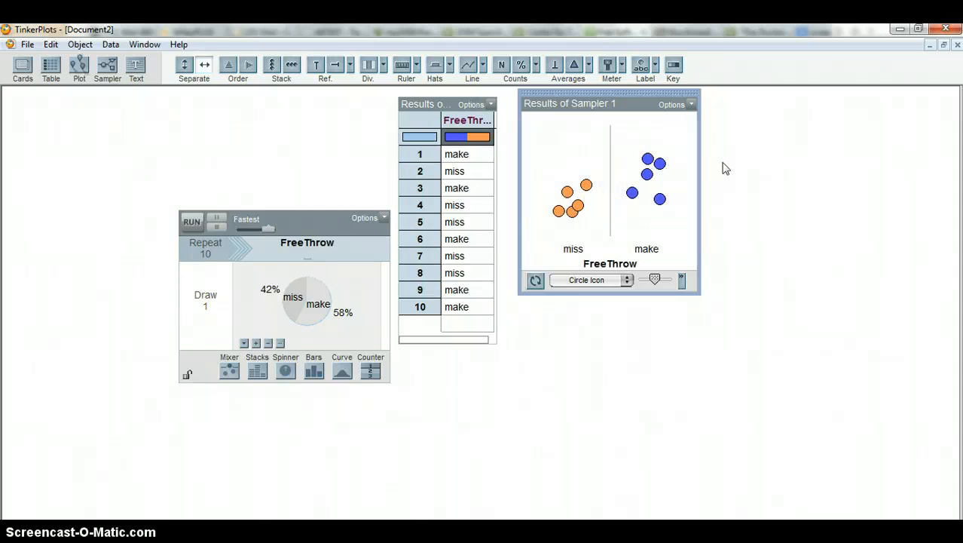
# Stack the FreeThrow plot's cases vertically and show the count for each category
pyautogui.click(273, 66)
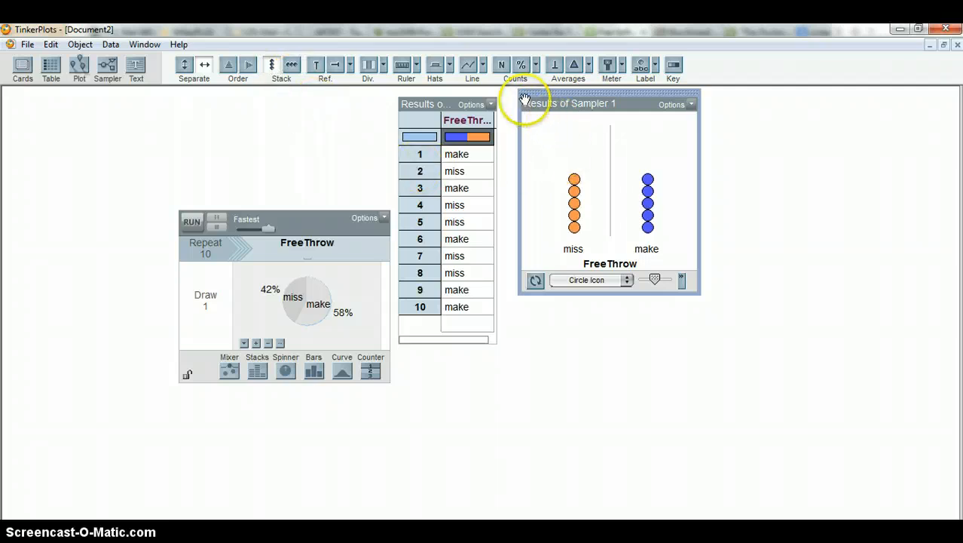
pyautogui.click(500, 65)
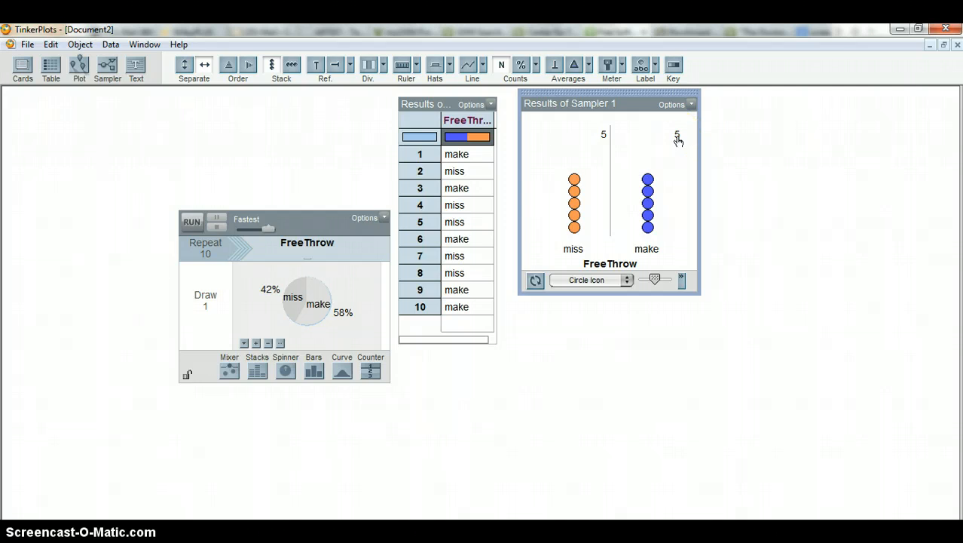
# Collect the count of made free throws from the plot as a statistic in a history table
pyautogui.click(678, 138)
pyautogui.rightClick(678, 137)
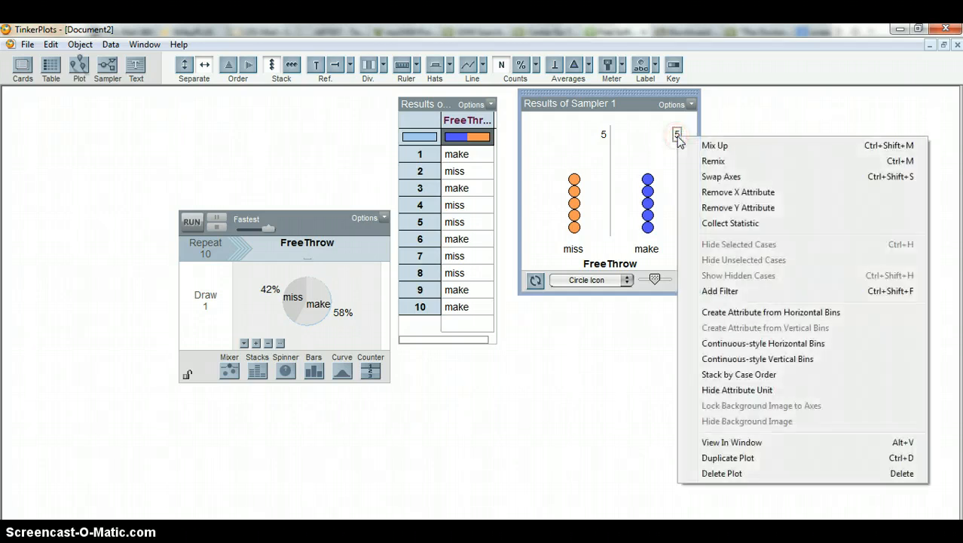
pyautogui.click(712, 225)
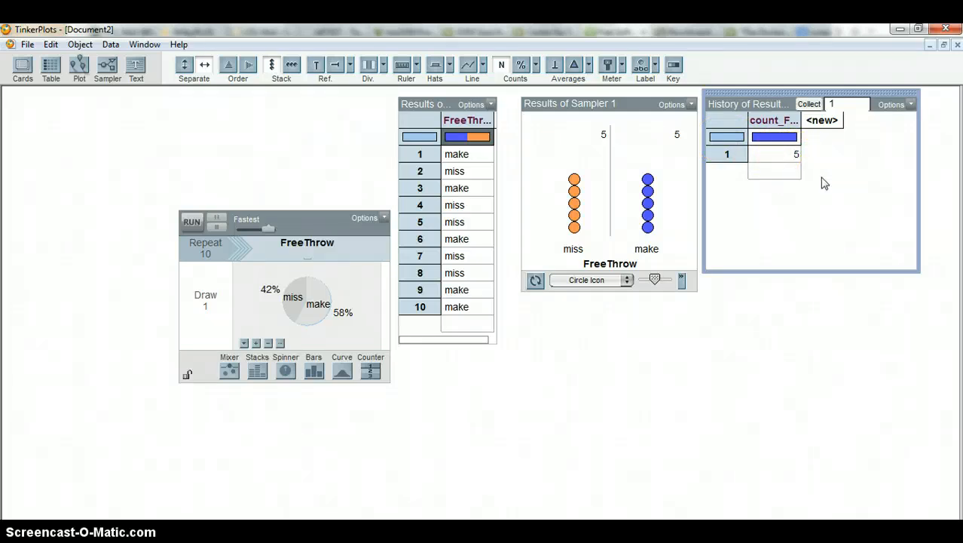
# Set the history table to collect 99 more samples and run the collection
pyautogui.click(833, 104)
pyautogui.click(837, 103)
pyautogui.click(809, 105)
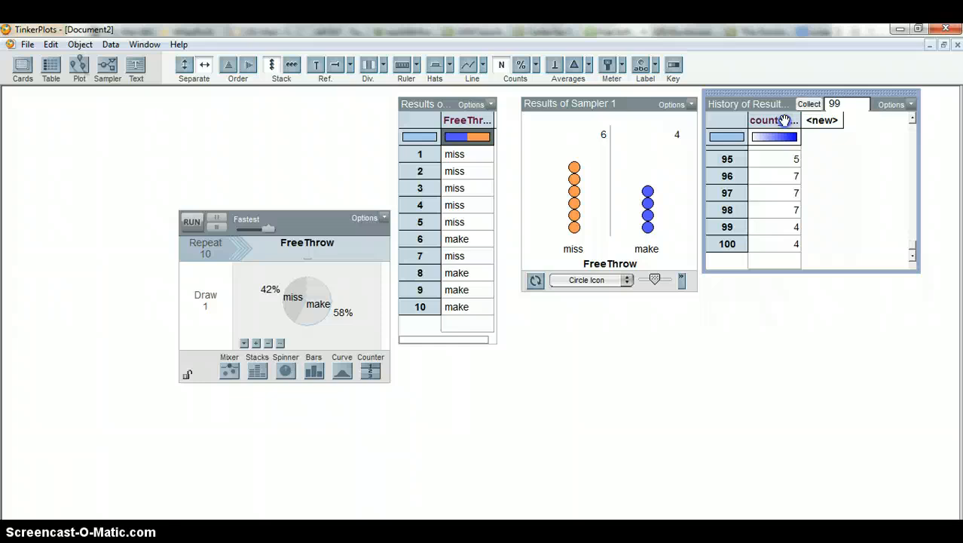
# Add a plot of the collected make counts below the FreeThrow plot and widen it
pyautogui.click(784, 121)
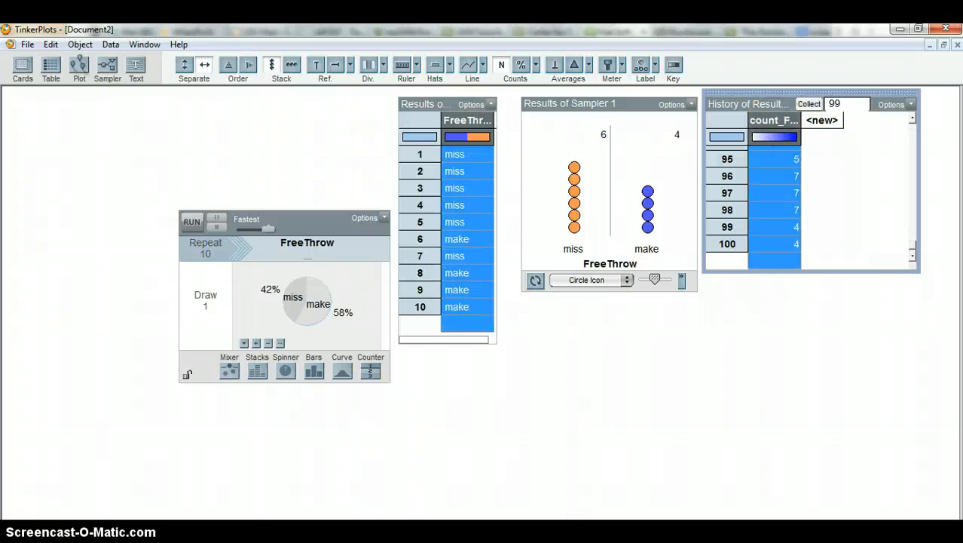
pyautogui.click(530, 303)
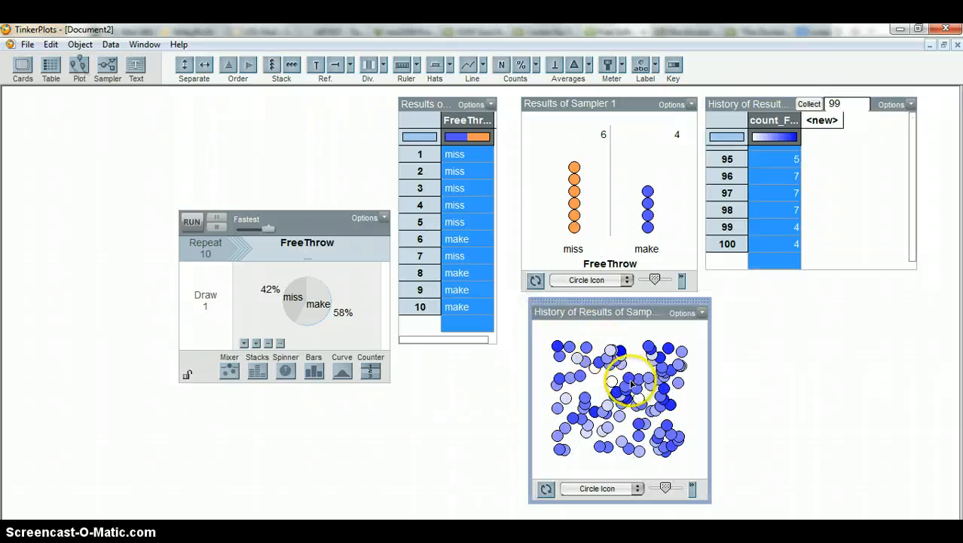
pyautogui.moveTo(710, 377); pyautogui.dragTo(803, 377)
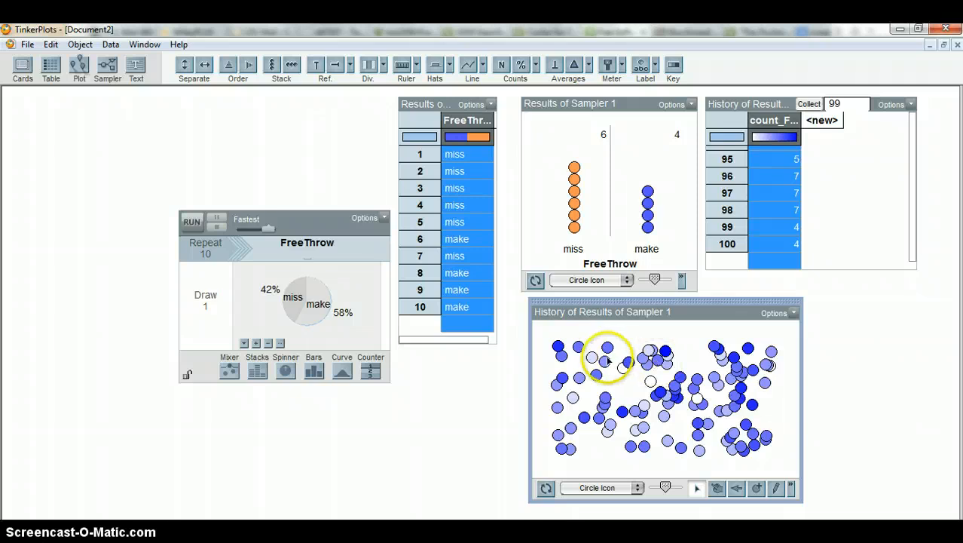
# Separate the history plot's cases fully along a numeric count_FreeThrow_make axis and stack them vertically
pyautogui.click(559, 348)
pyautogui.moveTo(559, 349)
pyautogui.mouseDown()
pyautogui.moveTo(664, 349)
pyautogui.moveTo(724, 365)
pyautogui.mouseUp()
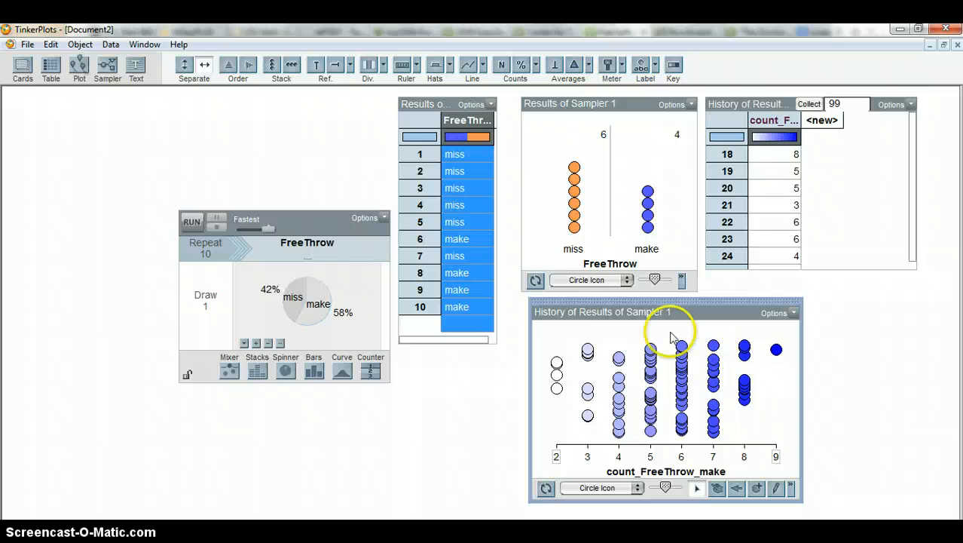
pyautogui.click(273, 66)
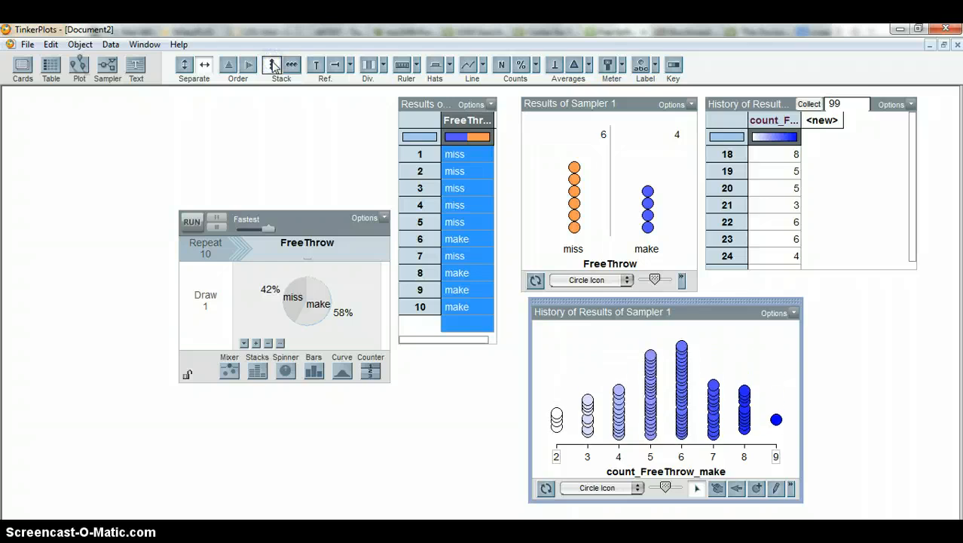